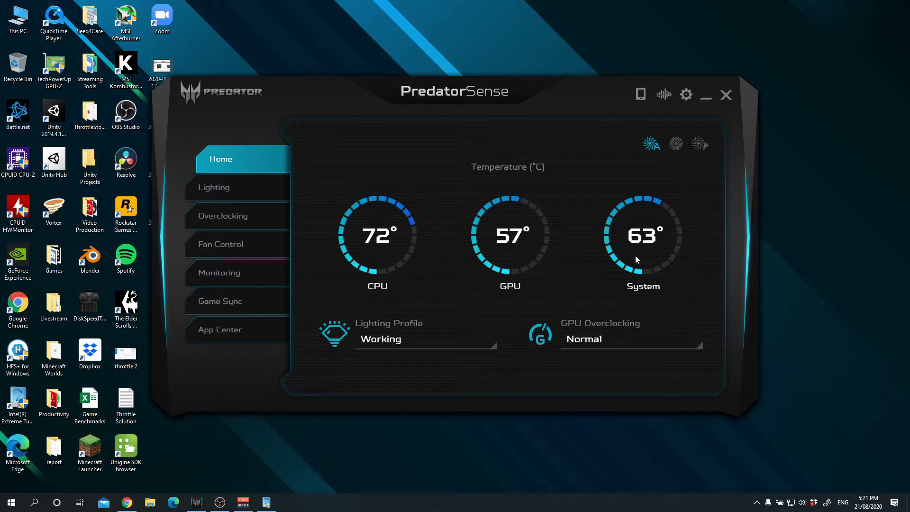
Close Intel XTU, move PredatorSense aside and show the TechPowerUp ThrottleStop 9.2 page in Chrome.
click(266, 502)
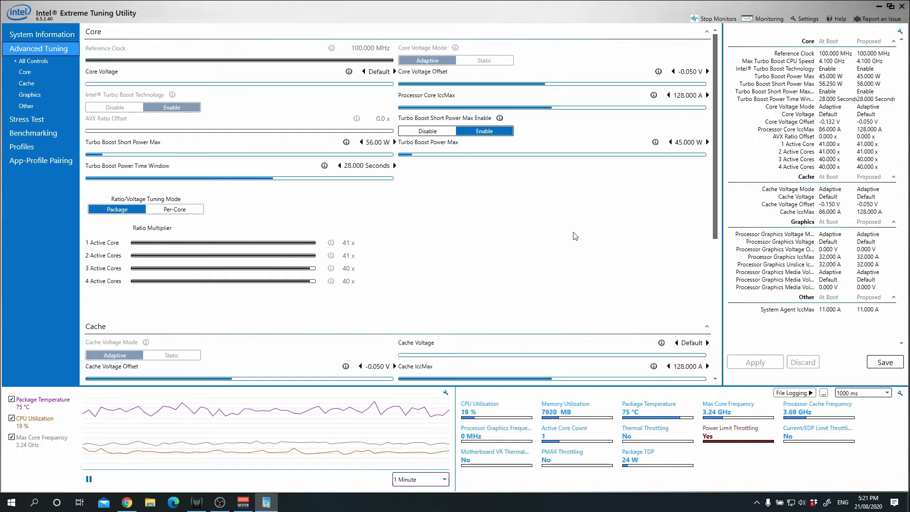
click(902, 7)
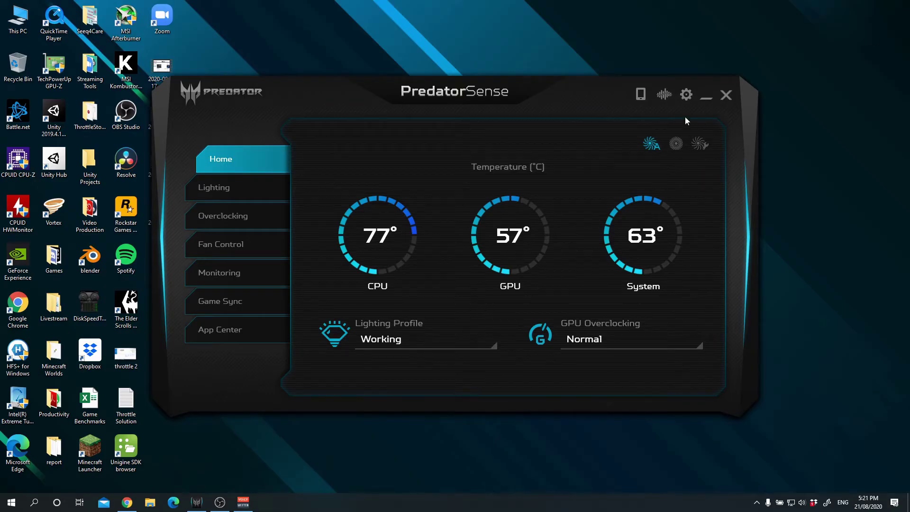
drag(342, 96, 397, 79)
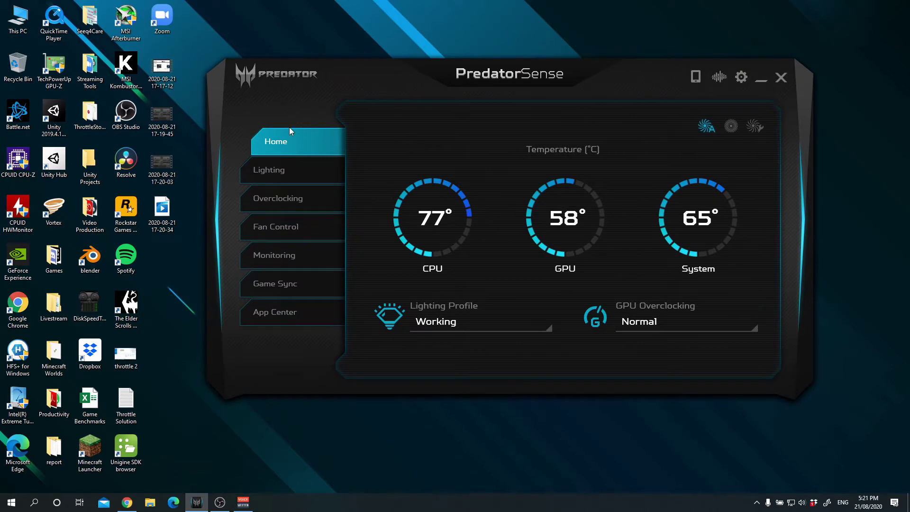
click(126, 503)
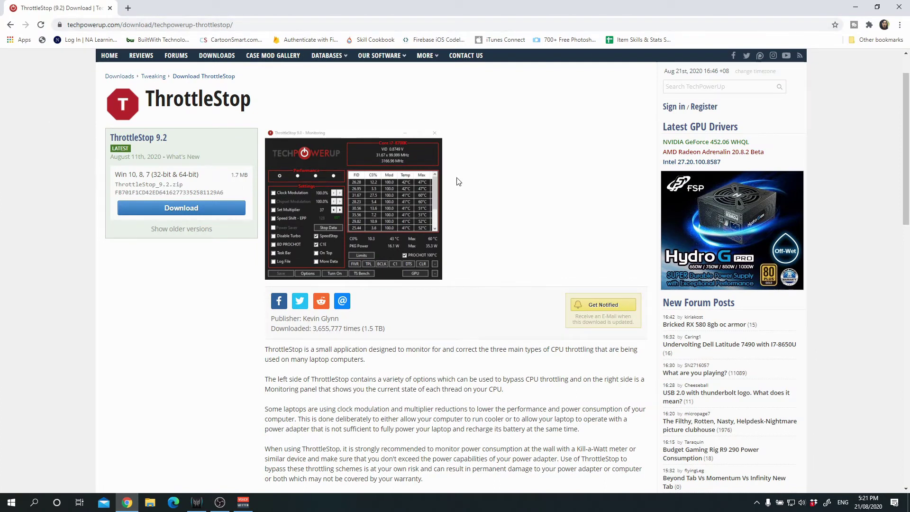
Minimize Chrome and PredatorSense to reveal the ThrottleStop 9.2 folder and archive.
click(855, 4)
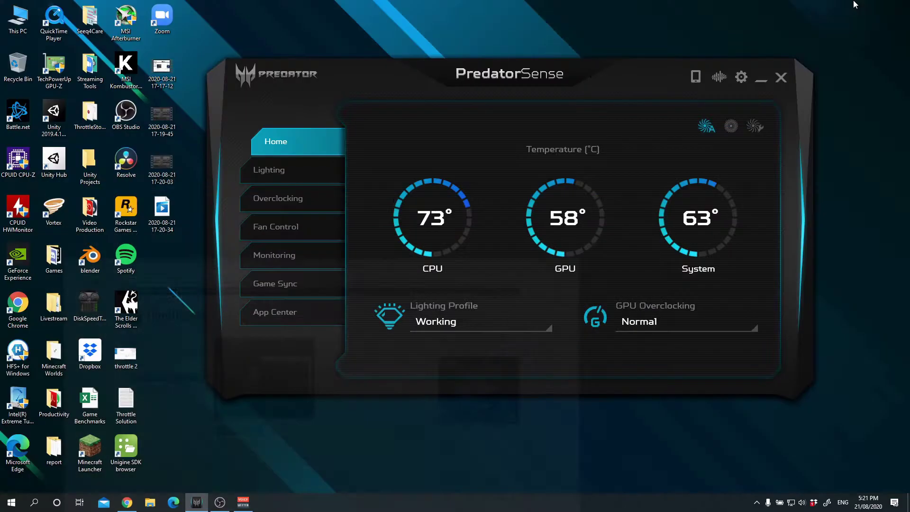
click(762, 80)
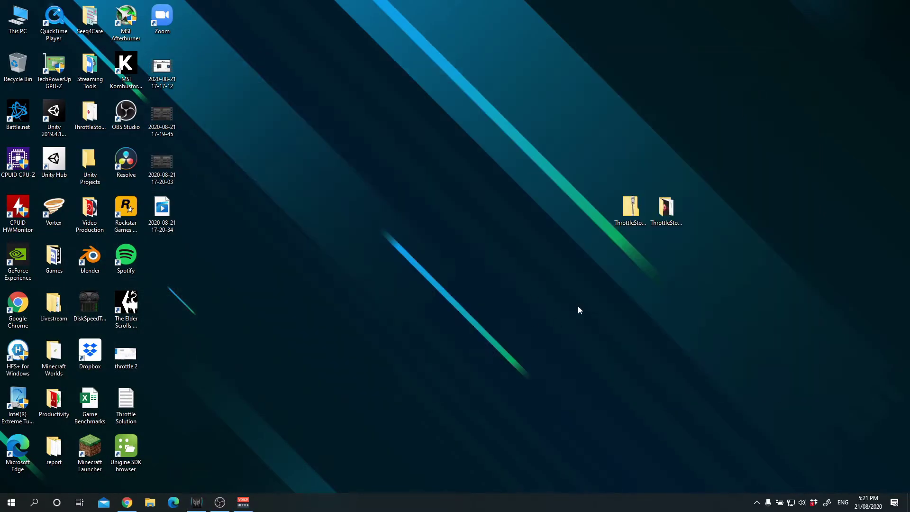
Run ThrottleStop.exe from the ThrottleStop_9.2 desktop folder.
click(665, 219)
double_click(666, 219)
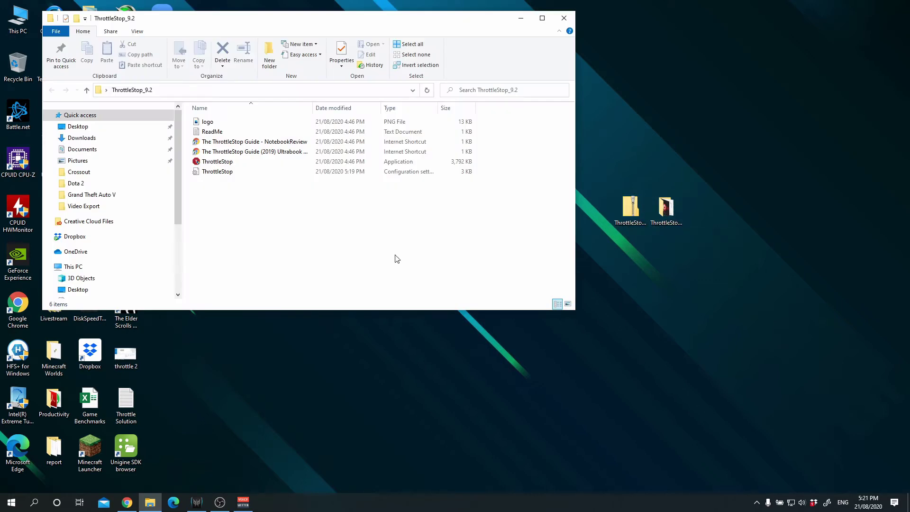
double_click(255, 164)
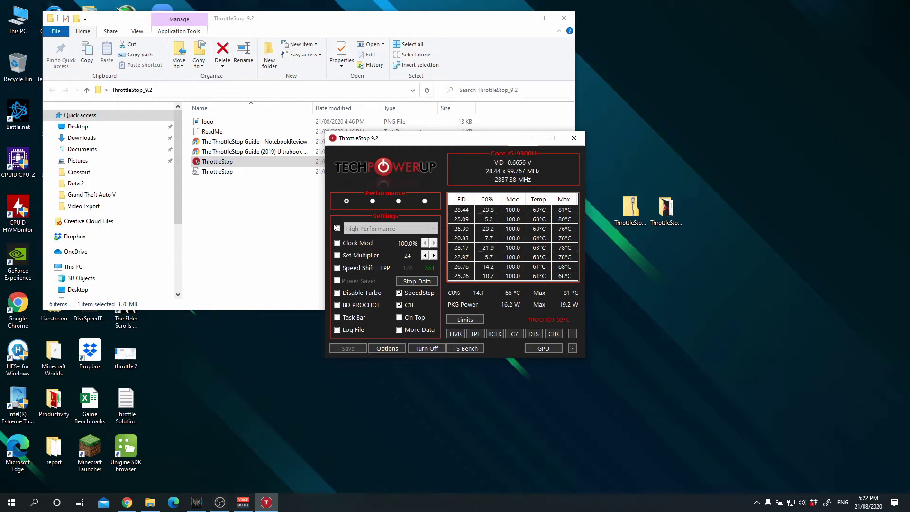
Tick Speed Shift - EPP and change its value from 128 to 0.
click(338, 269)
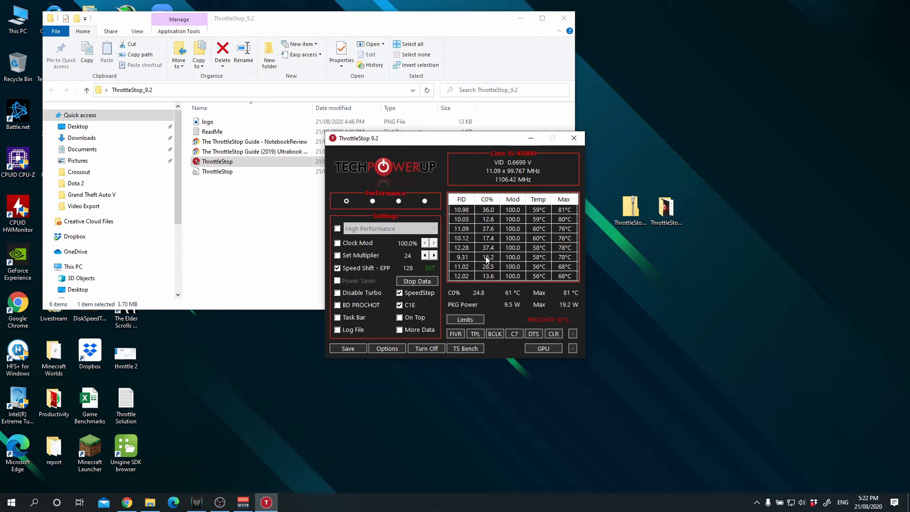
double_click(406, 268)
text(0)
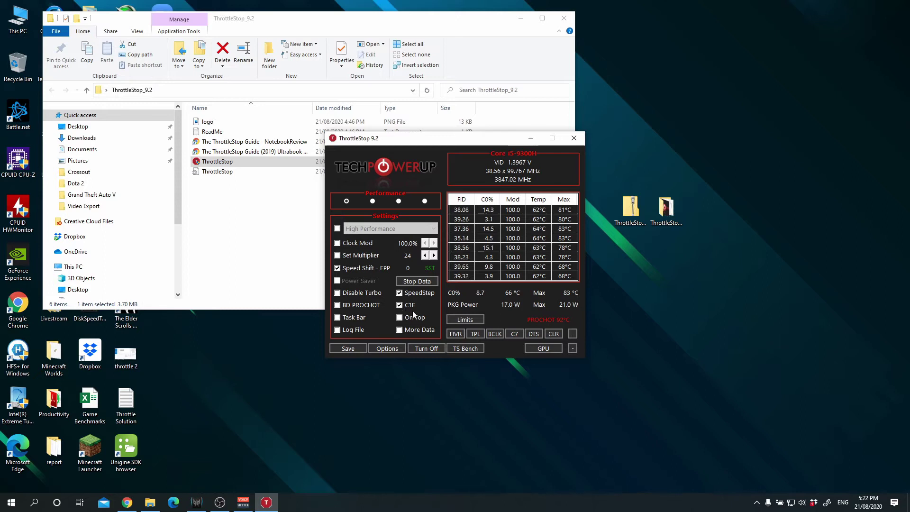
In FIVR, unlock CPU Core voltage and set a −150.4 mV offset on the 250 mV range.
click(456, 334)
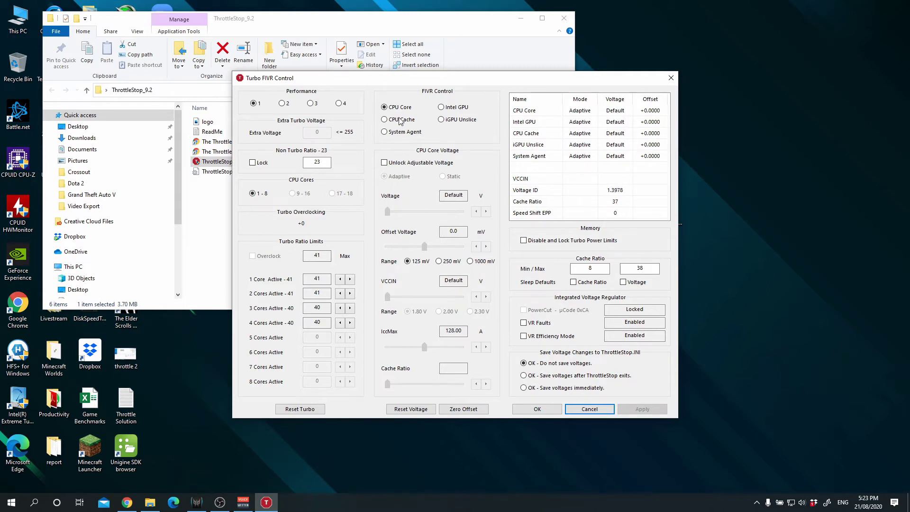
click(384, 163)
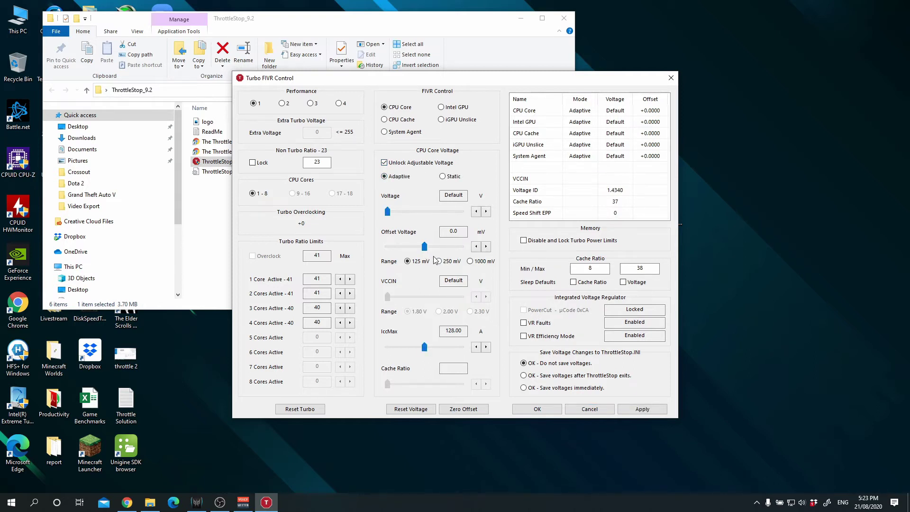
drag(426, 249, 387, 251)
drag(421, 250, 348, 255)
click(439, 261)
drag(409, 248, 402, 247)
drag(465, 232, 436, 234)
click(485, 247)
click(486, 247)
click(486, 246)
click(485, 247)
Unlock CPU Cache voltage and set its offset to −150.4 mV, matching the core.
click(403, 124)
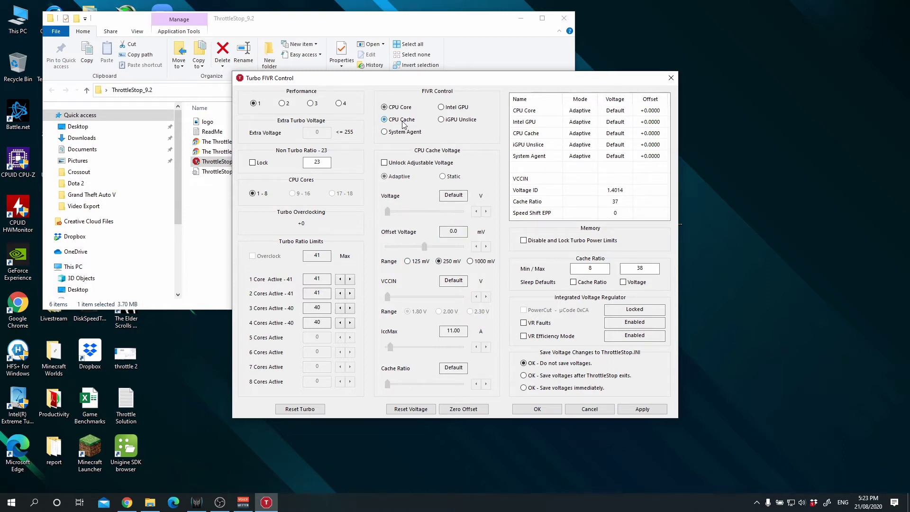
click(384, 162)
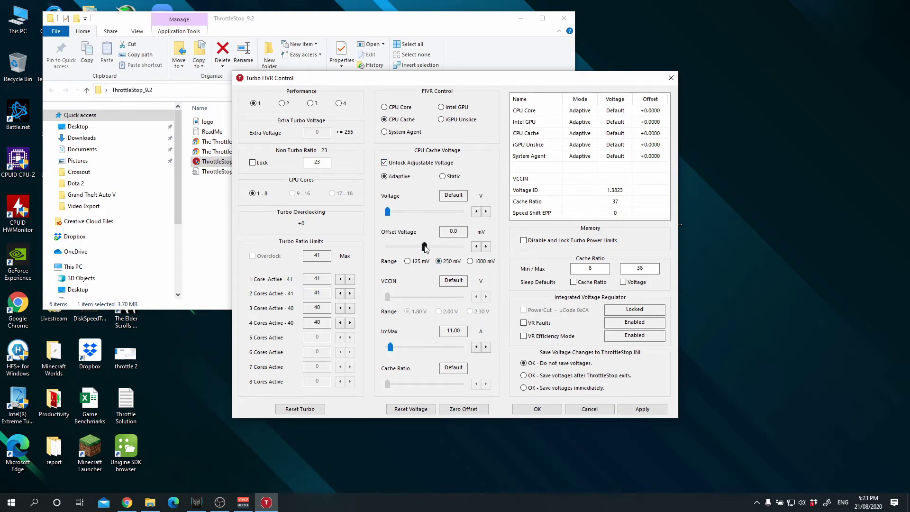
drag(425, 247, 403, 250)
click(476, 250)
click(475, 246)
click(390, 108)
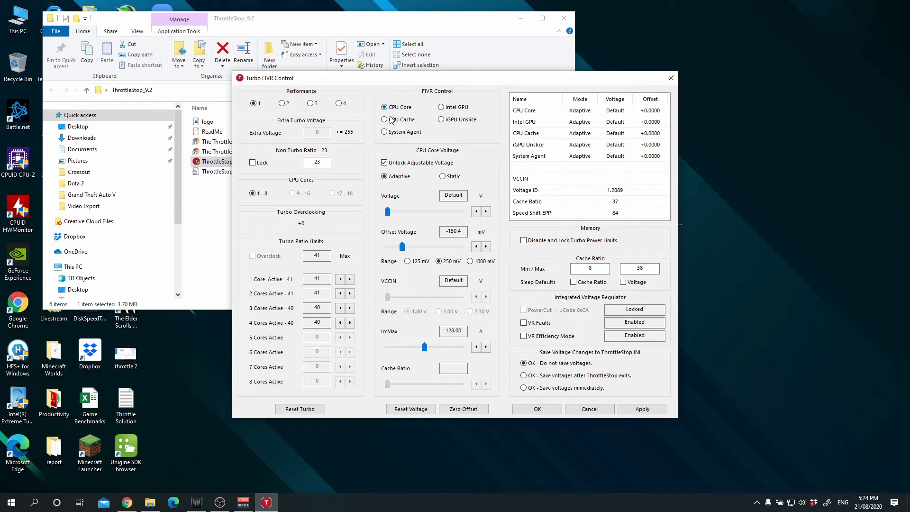
click(391, 121)
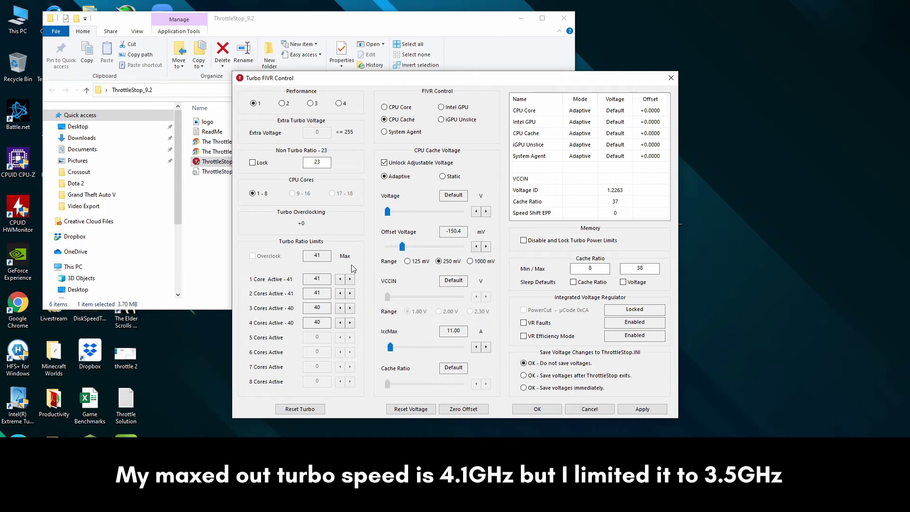
Cap turbo ratio limits at 35 and apply the offsets with 'Save voltages immediately'.
click(341, 280)
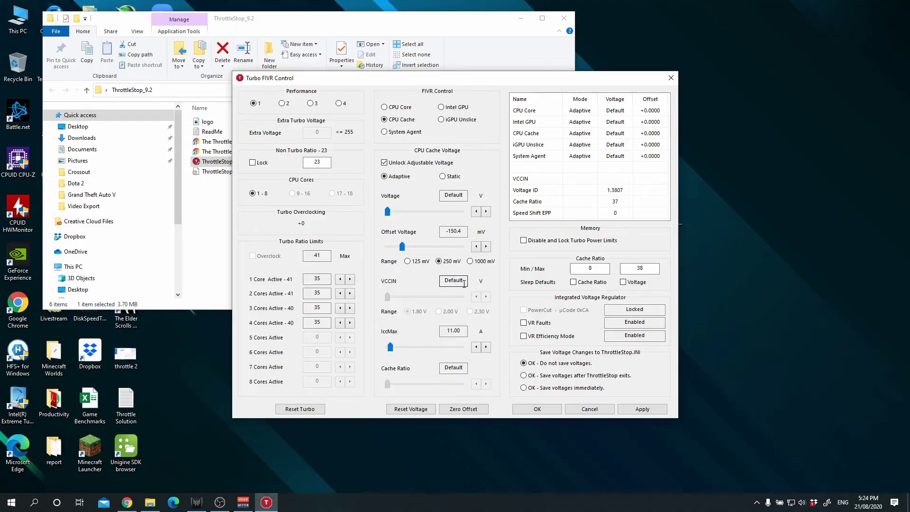
click(524, 388)
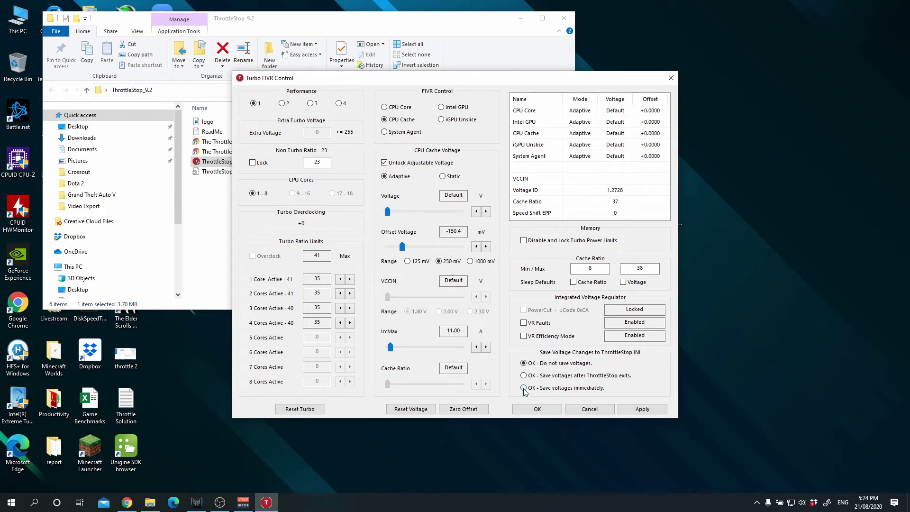
click(630, 414)
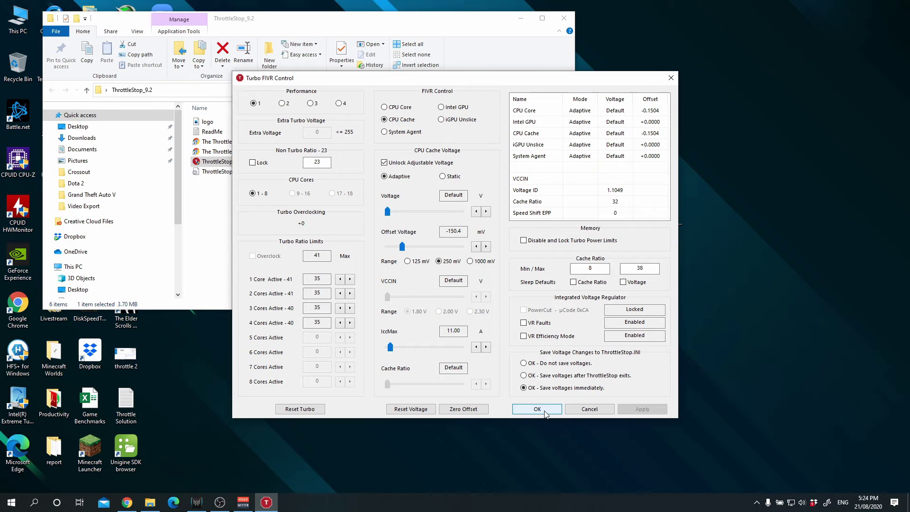
click(537, 409)
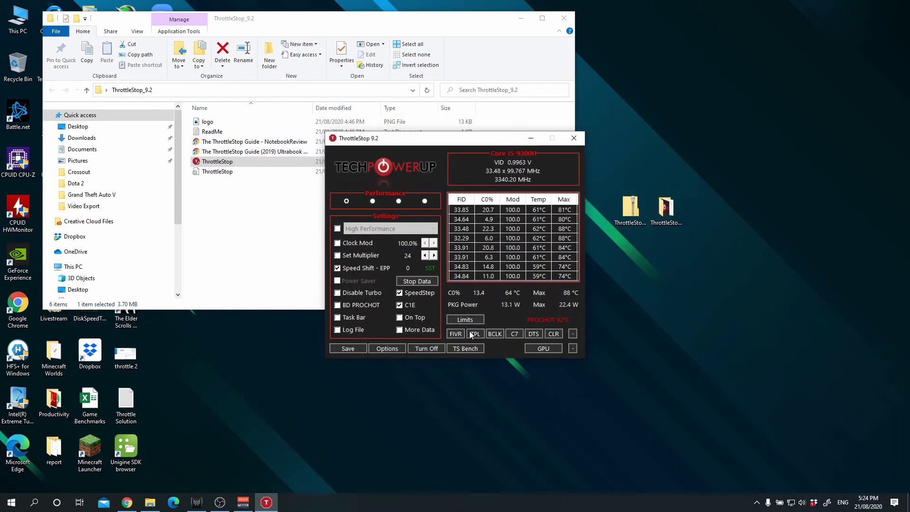
In TPL, change Turbo Boost Short Power Max from 56 to 24 and apply.
click(474, 335)
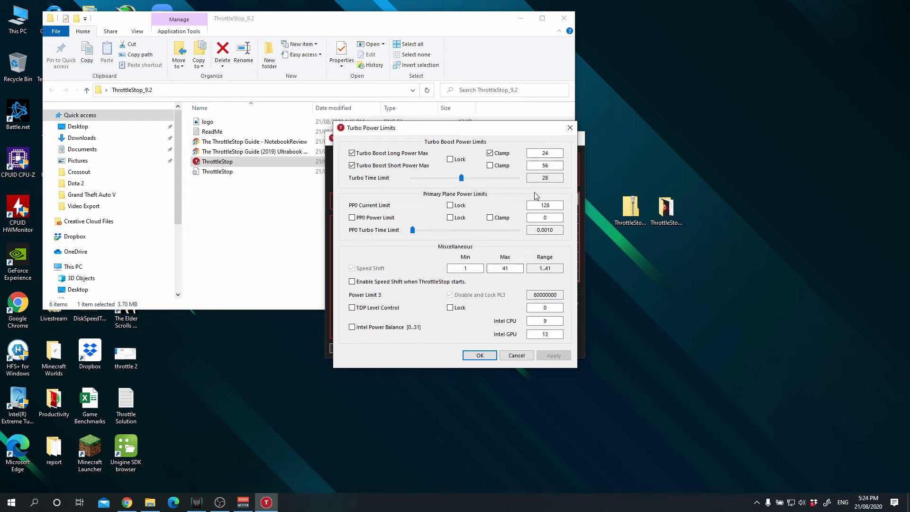
double_click(545, 165)
text(24)
click(553, 356)
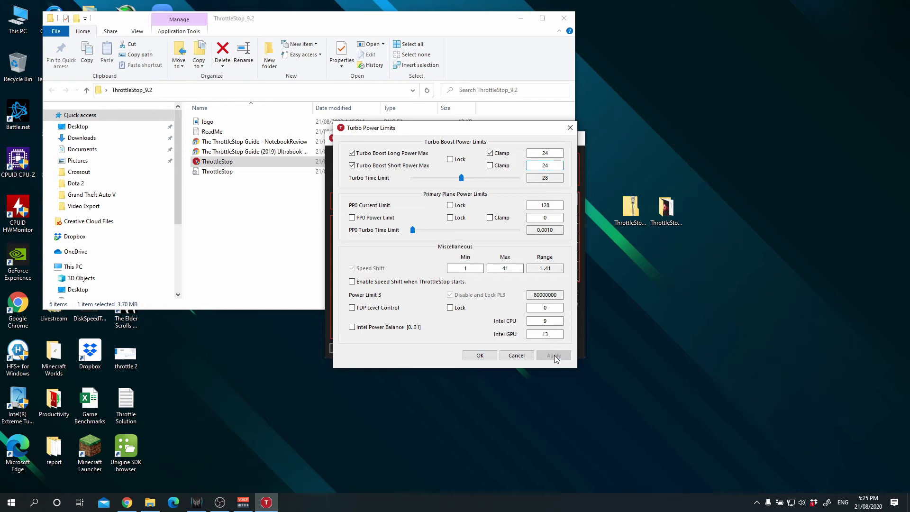
click(480, 356)
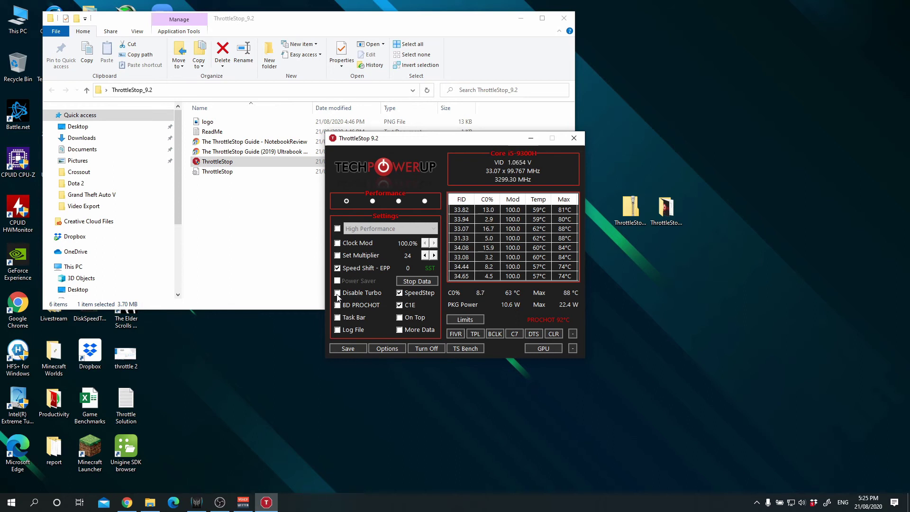
Tick Disable Turbo, dropping the cores to about 23x and 2377 MHz.
click(338, 294)
Untick Disable Turbo and use Turn Off so ThrottleStop shows Monitoring.
click(338, 293)
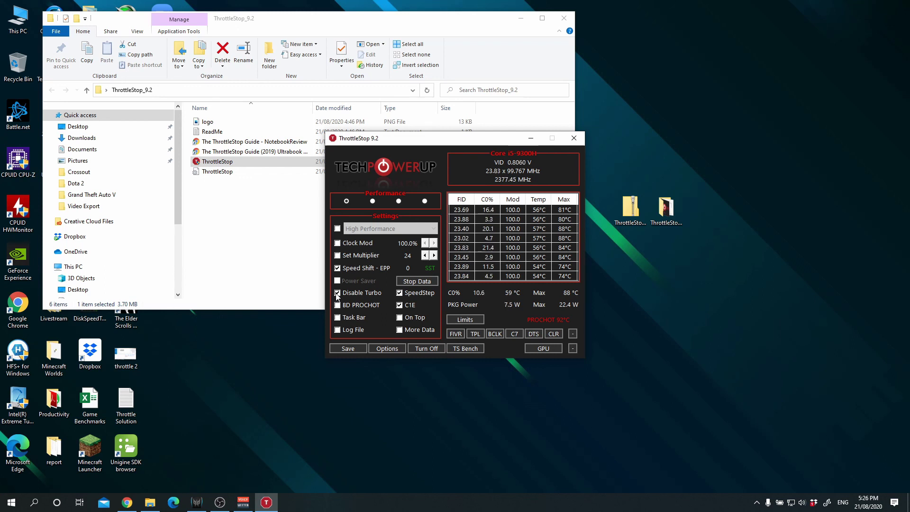
click(337, 293)
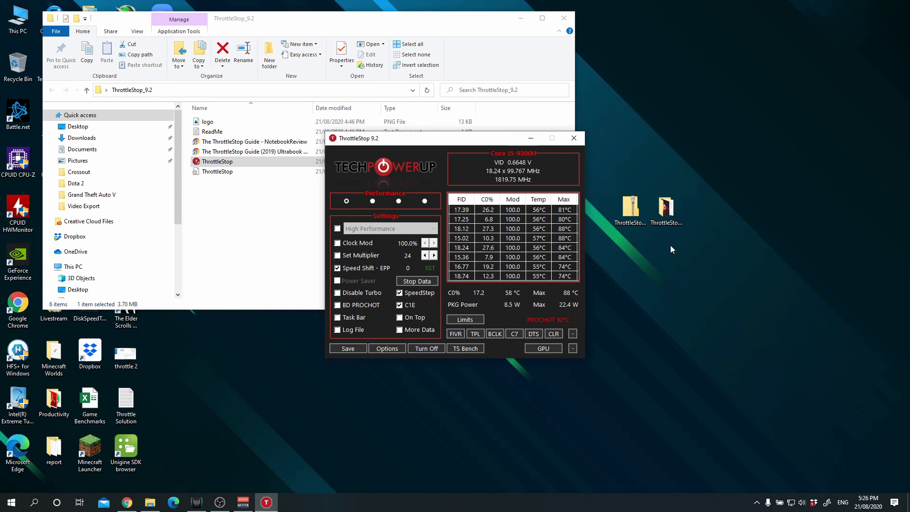
click(425, 347)
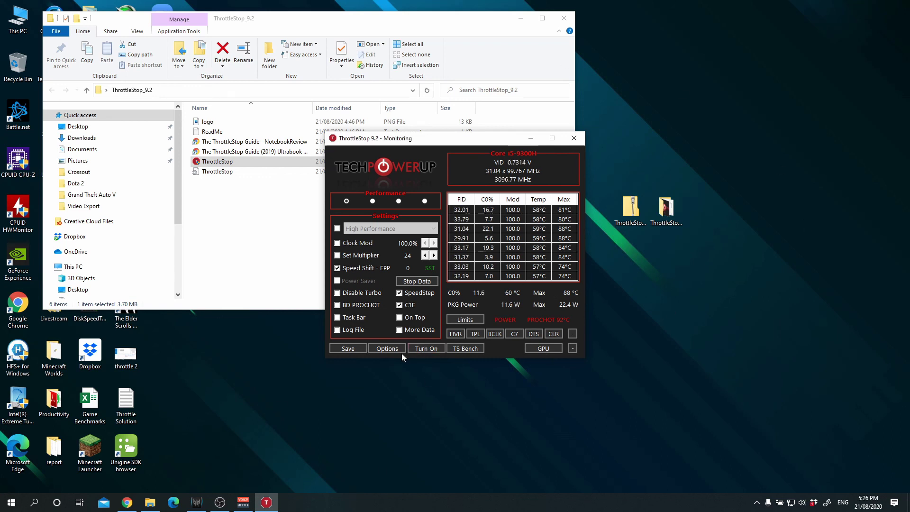